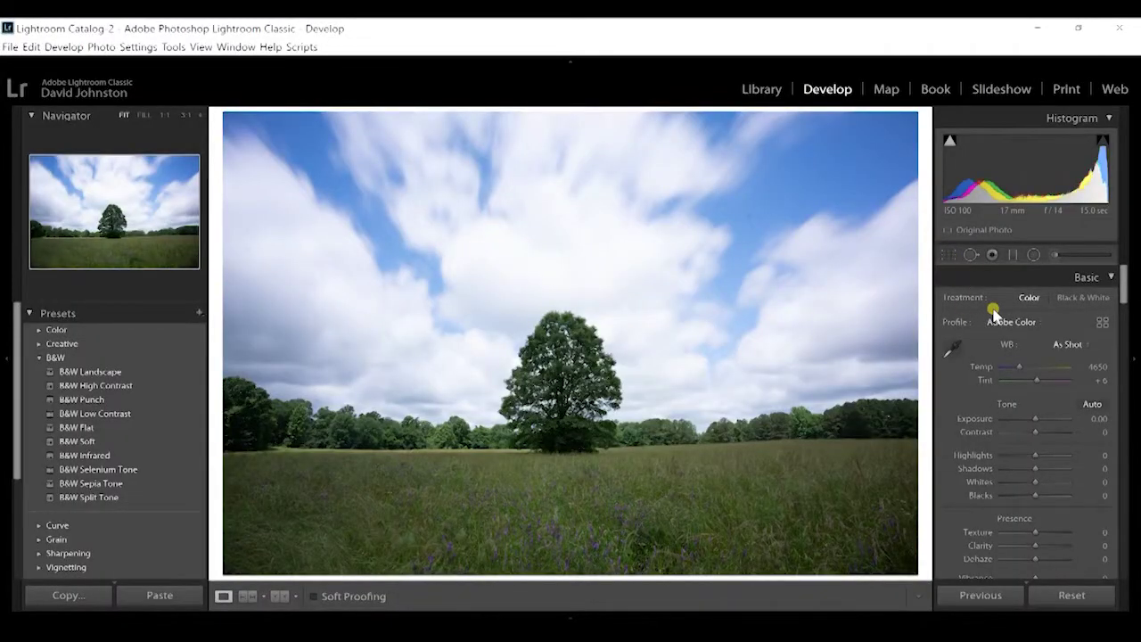
Step: Switch the lone-tree photo into Crop & Straighten mode with the Crop Overlay tool
left_click(948, 254)
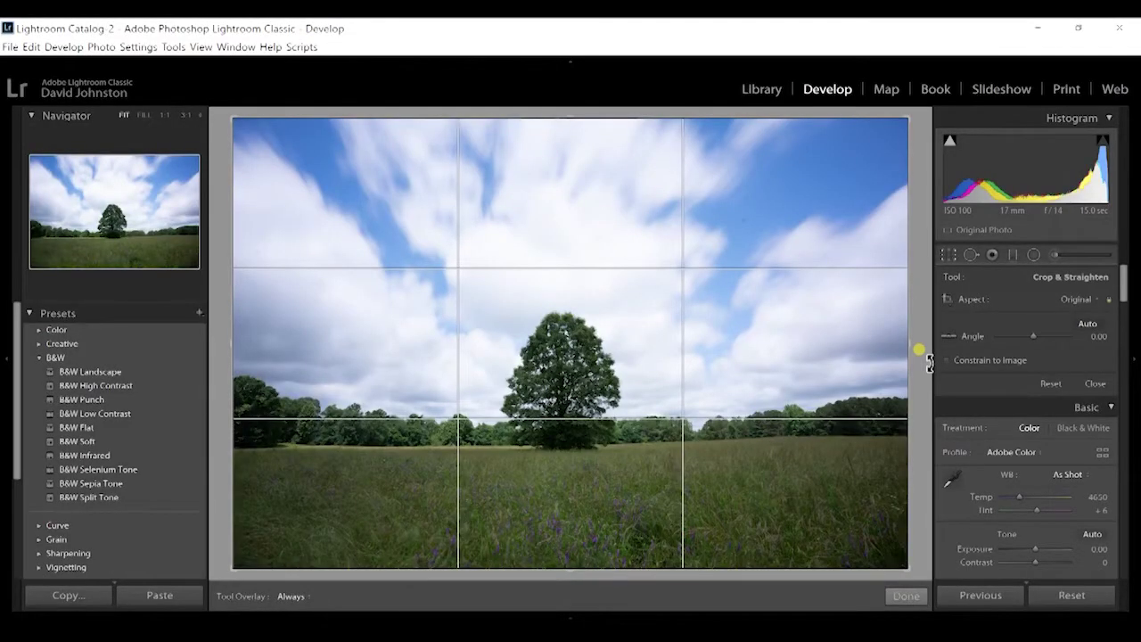
Step: Show the fine grid and rotate the photo to a 0.85° straighten angle to level the horizon
key("o")
left_click_drag(928, 361, 927, 363)
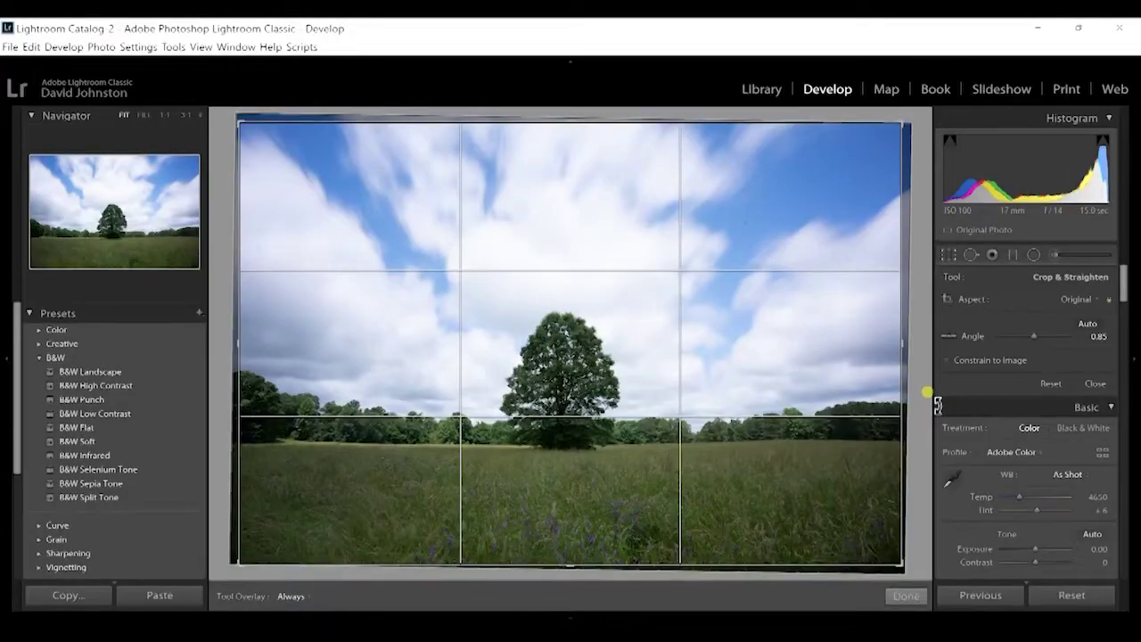
key("o")
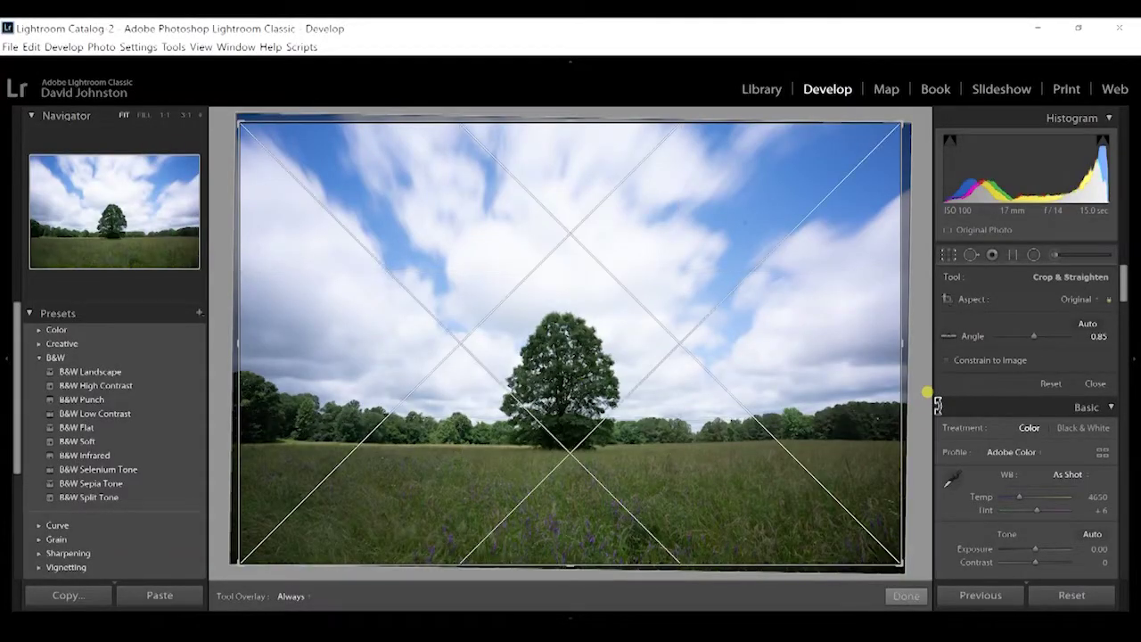
key("o")
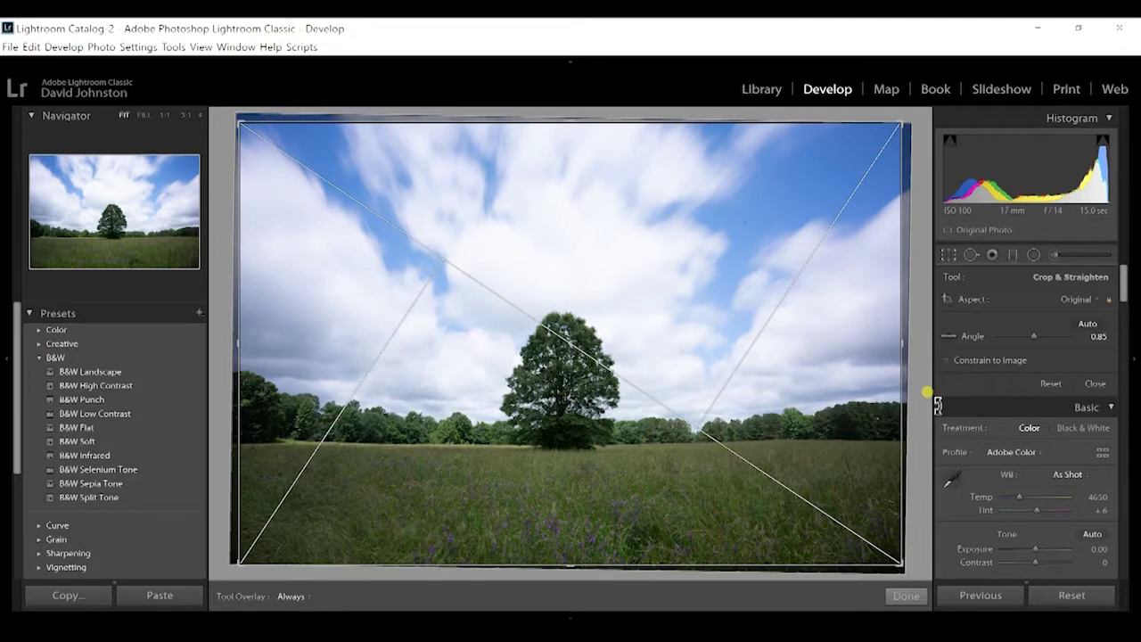
key("o")
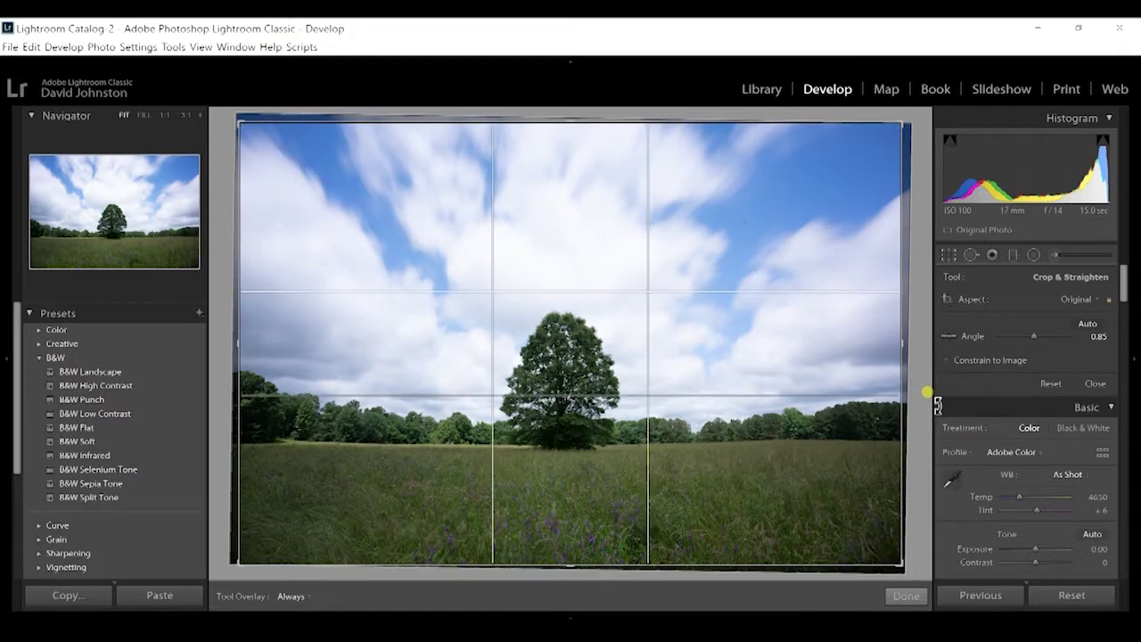
key("o")
key("o")
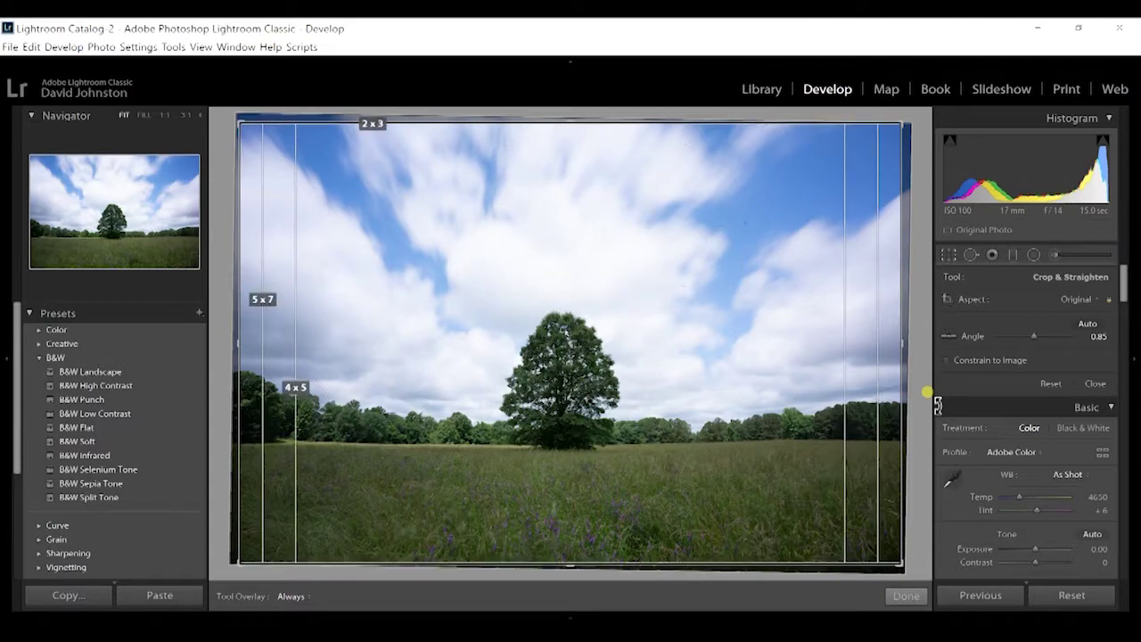
key("o")
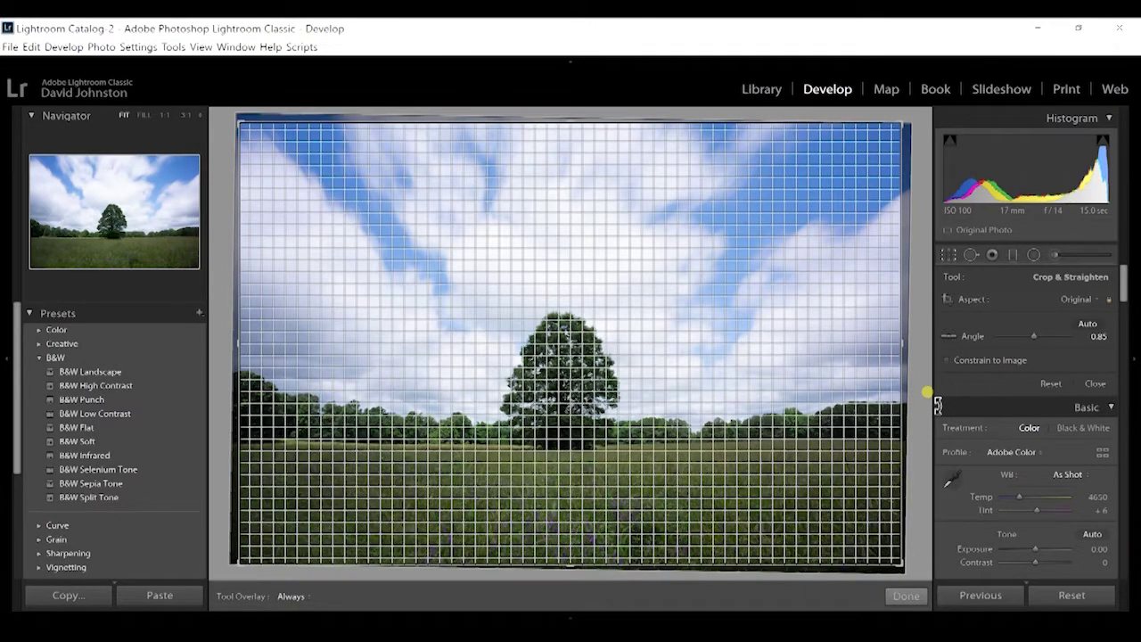
key("o")
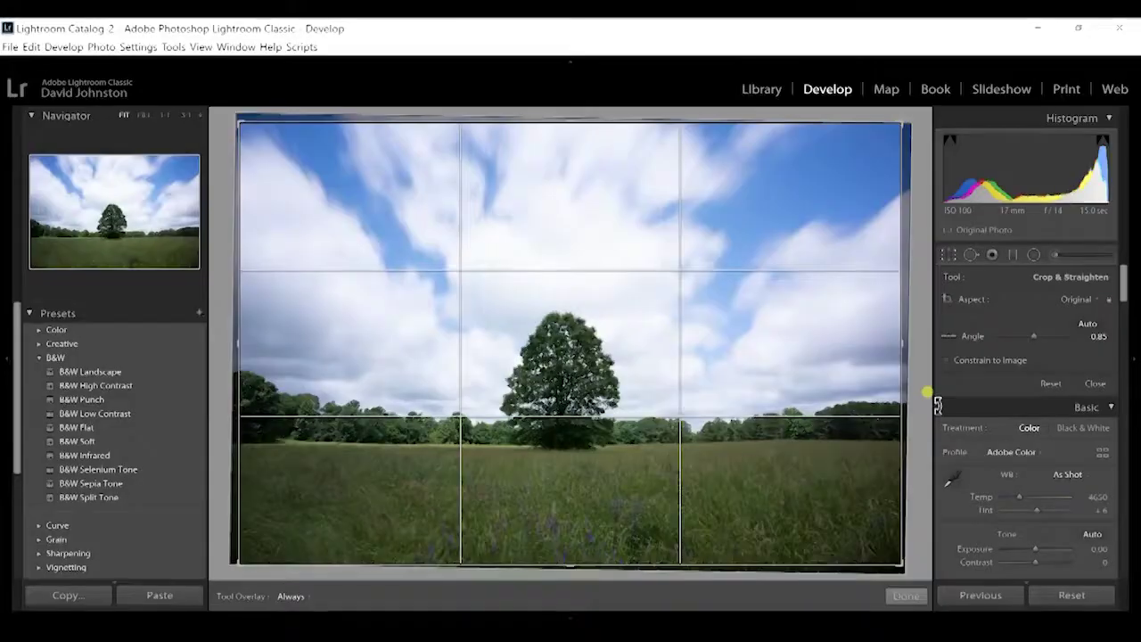
Step: Pull the crop's top edge inward, shift the photo slightly right, and cycle overlays back to rule of thirds
key("o")
key("o")
key("o")
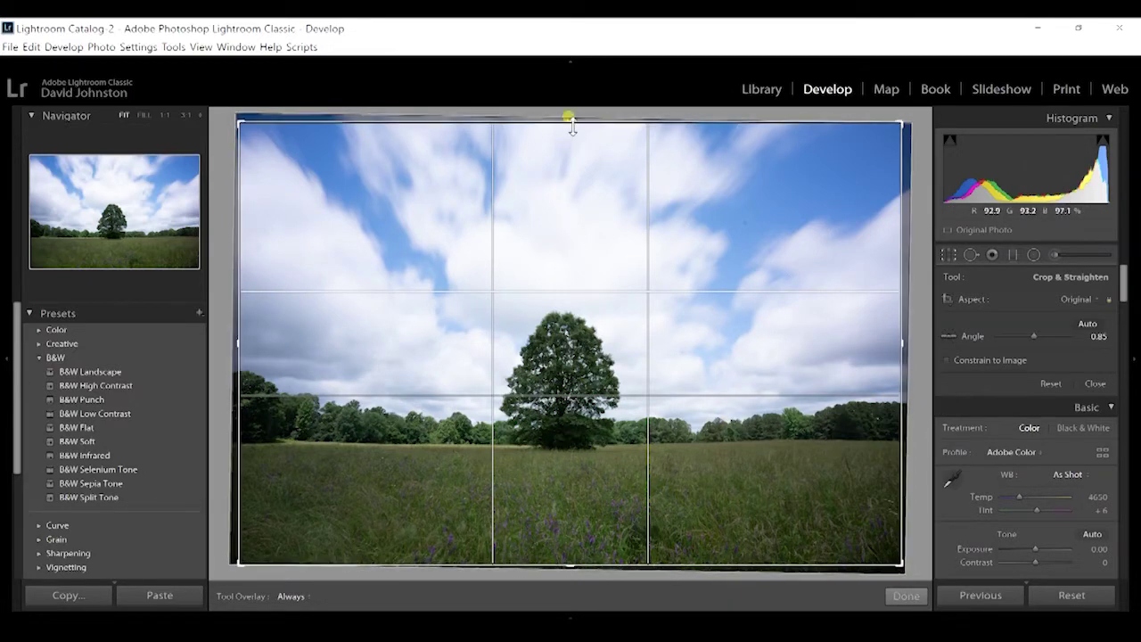
left_click_drag(570, 126, 570, 134)
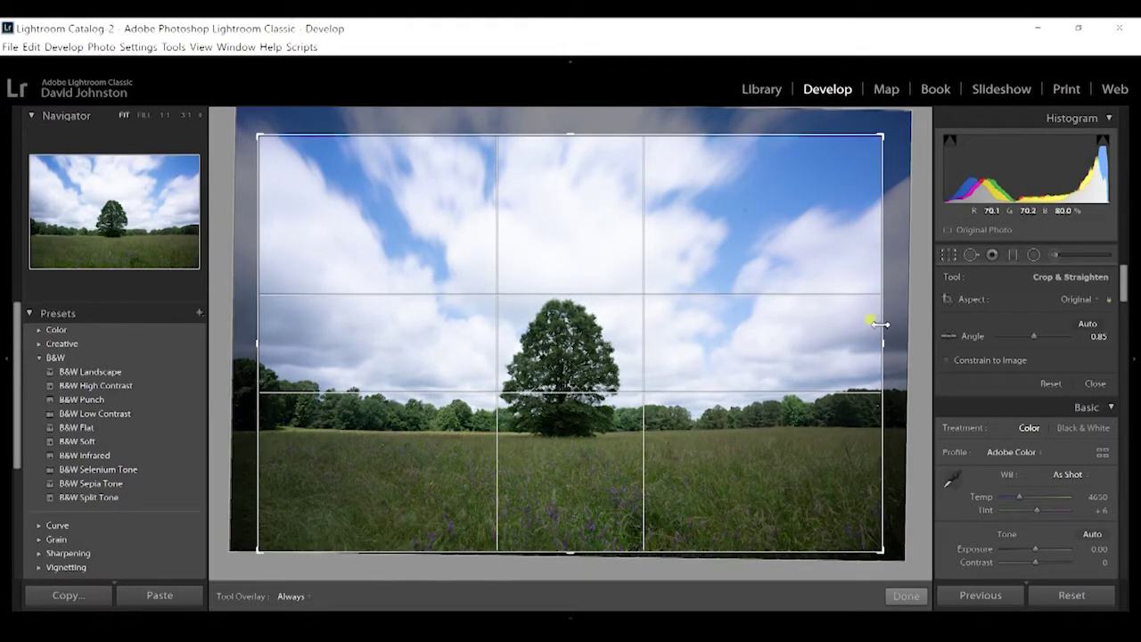
left_click_drag(783, 329, 788, 330)
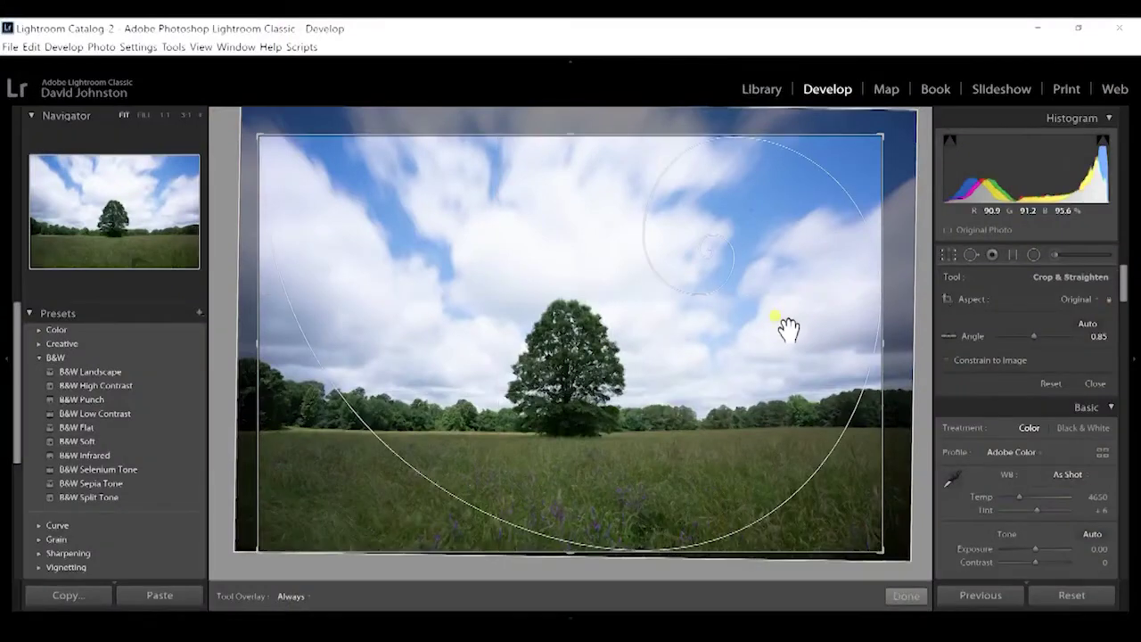
key("o")
key("o")
key("o")
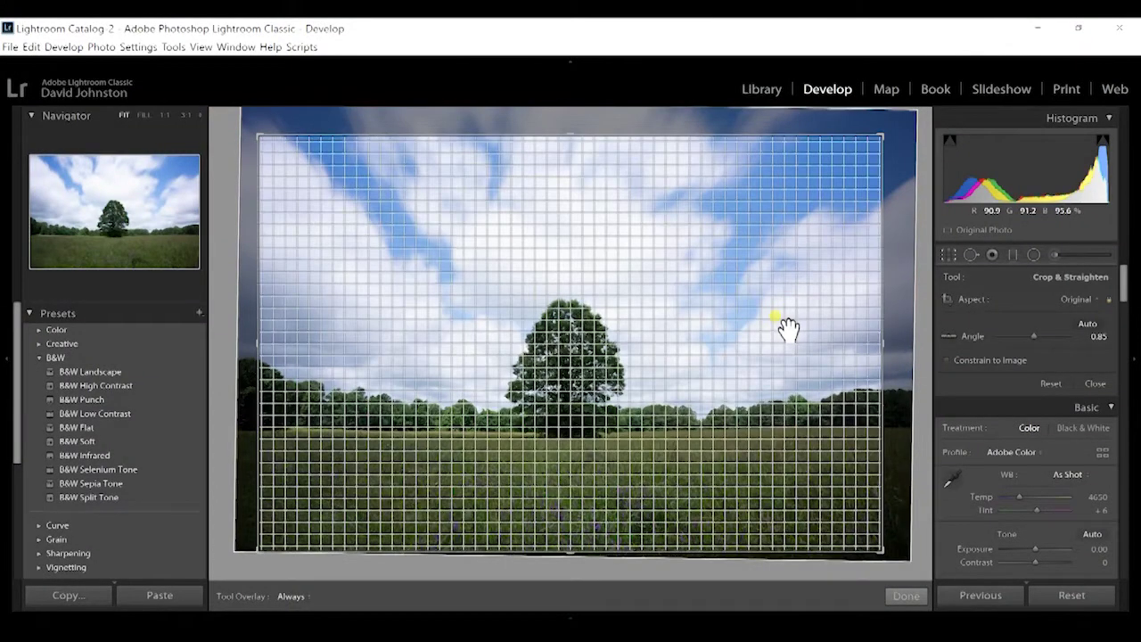
key("o")
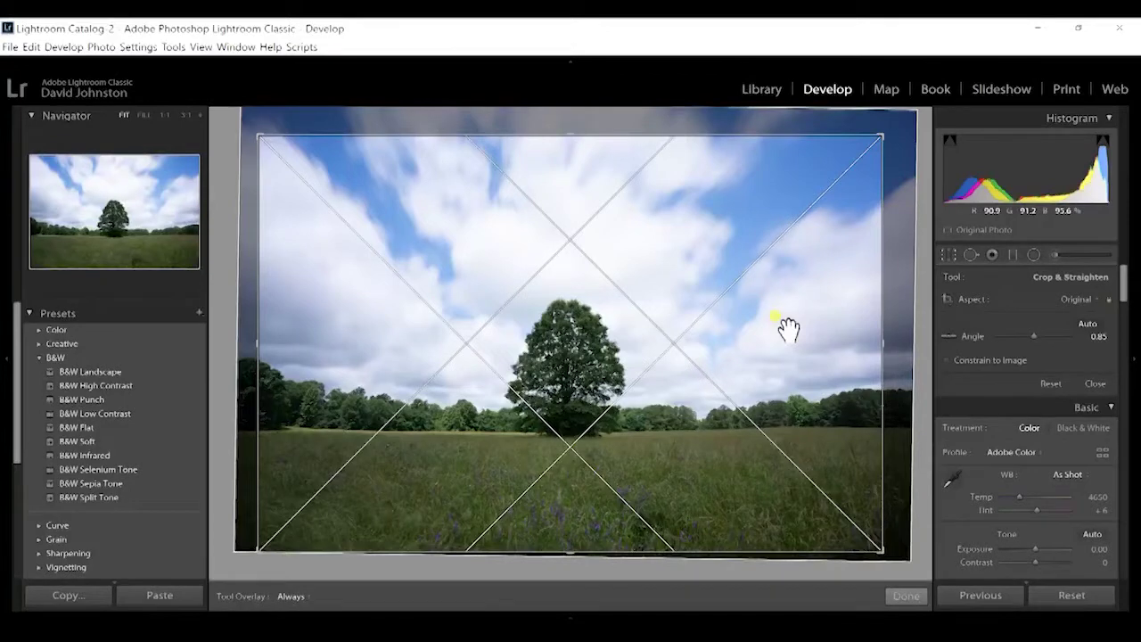
Step: Pull the crop's top edge down a little further, keeping the original proportions
mouse_move(599, 134)
left_mouse_down()
mouse_move(568, 133)
mouse_move(571, 147)
left_mouse_up()
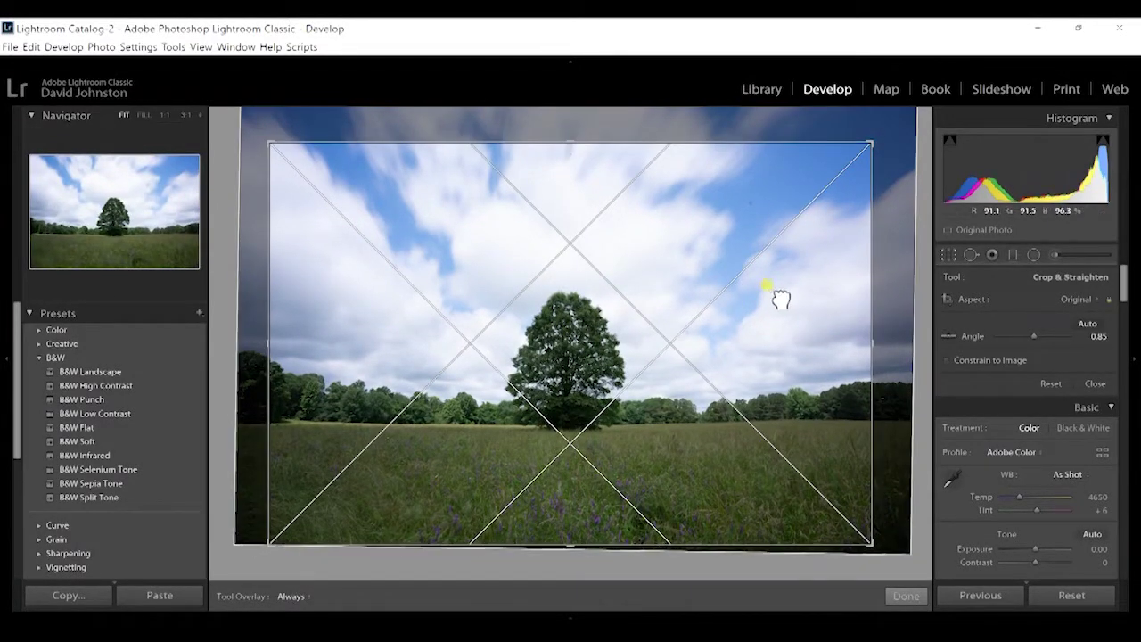
Step: Slide the photo right and nudge it up to centre the tree, checking several crop overlays
left_click_drag(780, 299, 785, 300)
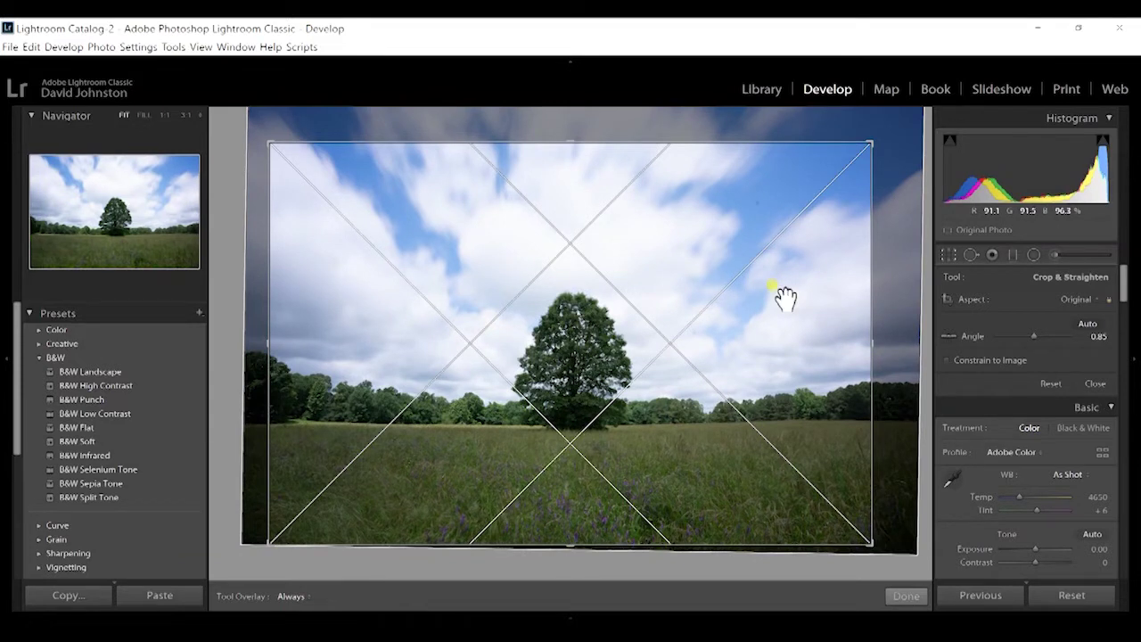
key("o")
key("o")
key("o")
key("o")
key("o")
key("o")
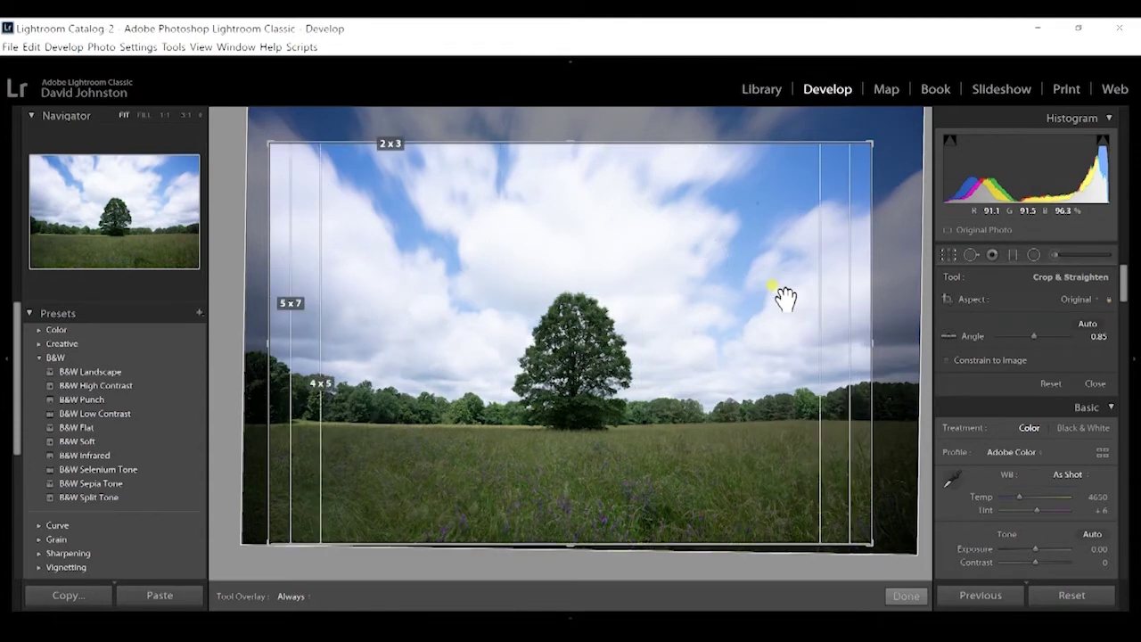
key("o")
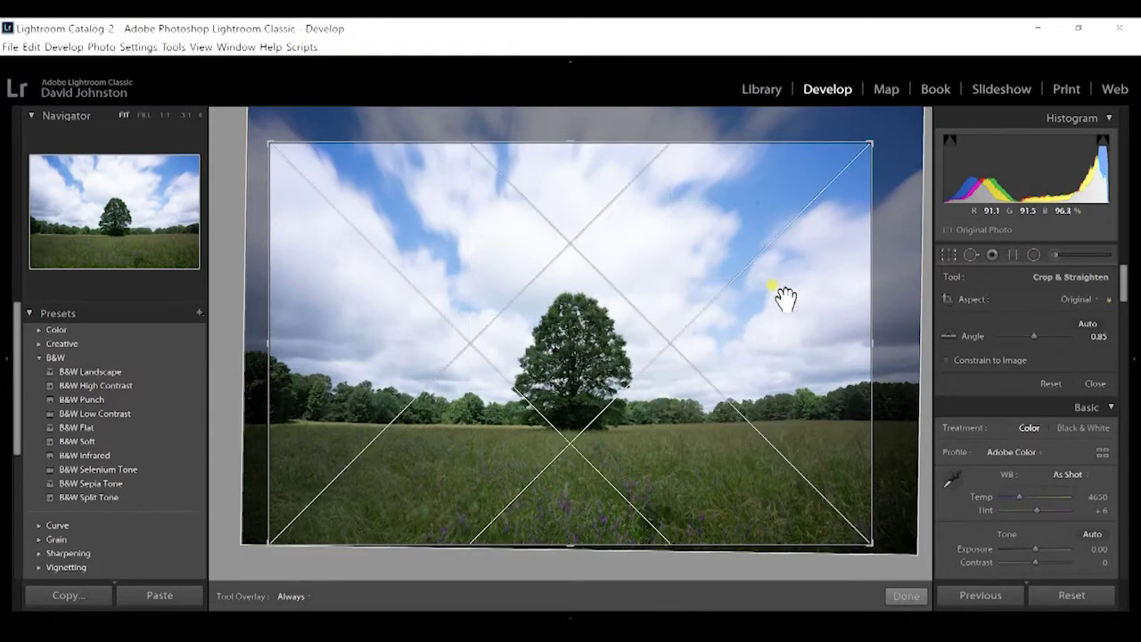
key("o")
key("o")
key("o")
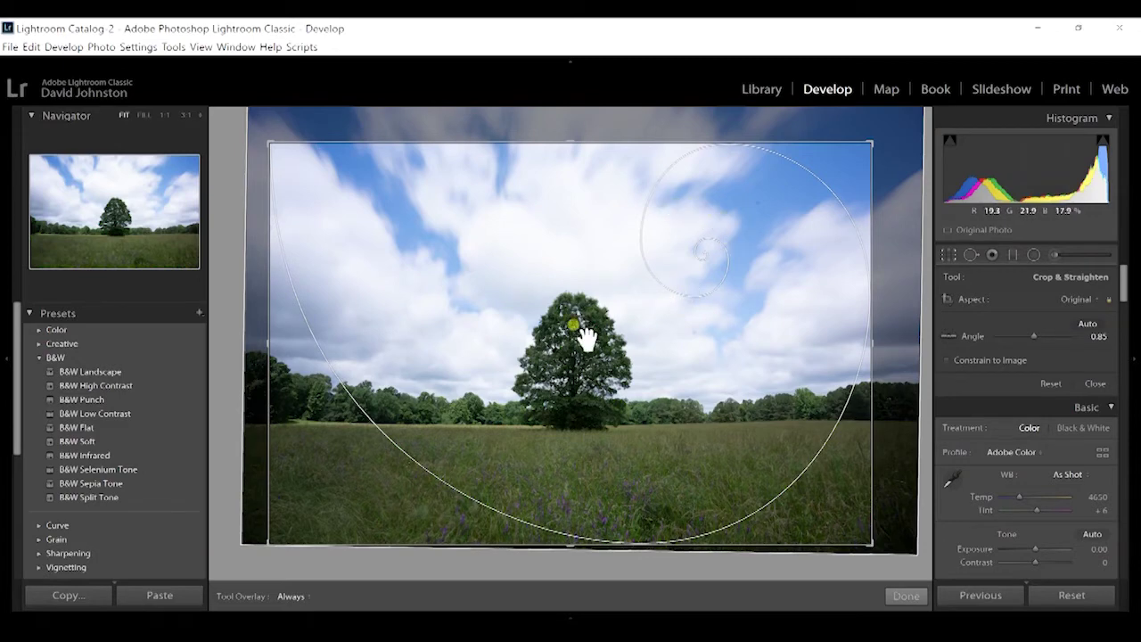
key("o")
key("o")
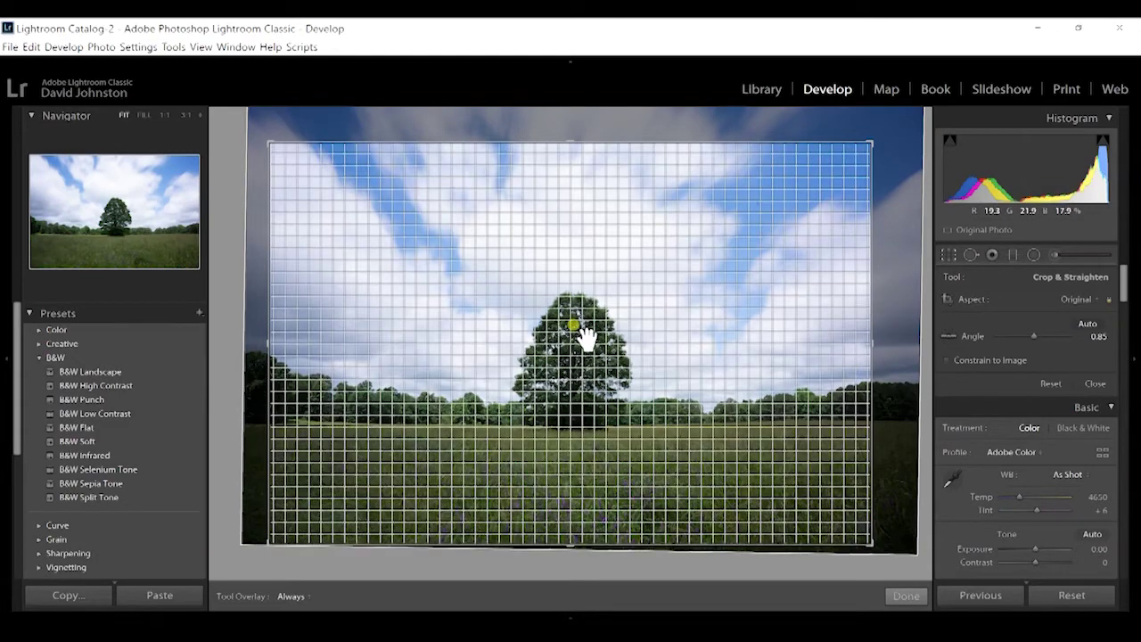
key("o")
key("o")
key("o")
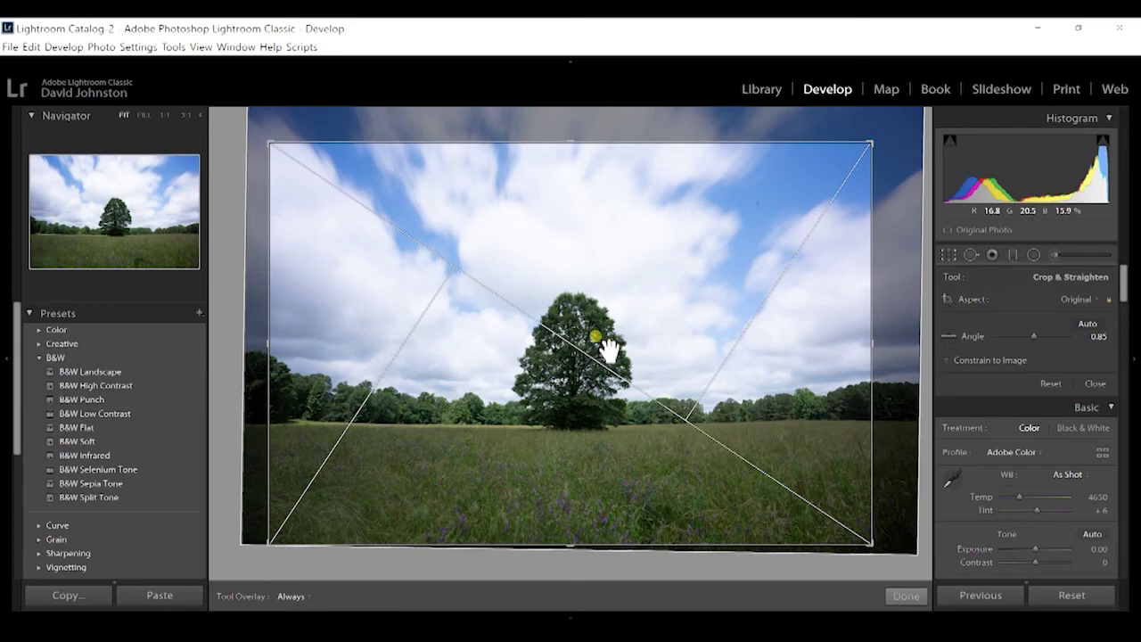
left_click_drag(608, 349, 609, 340)
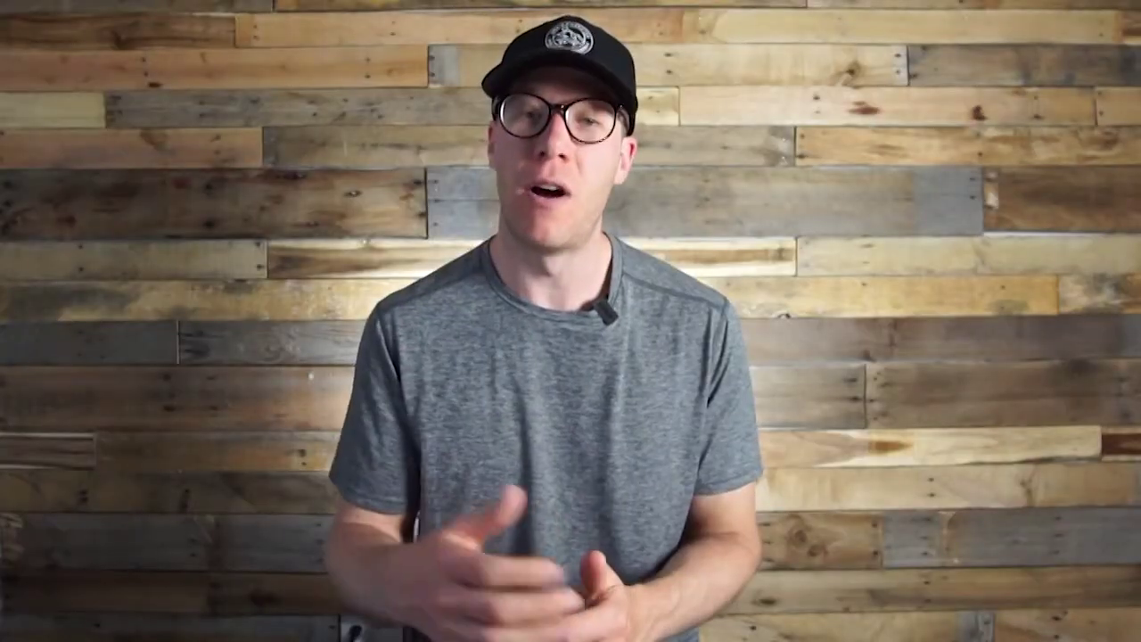